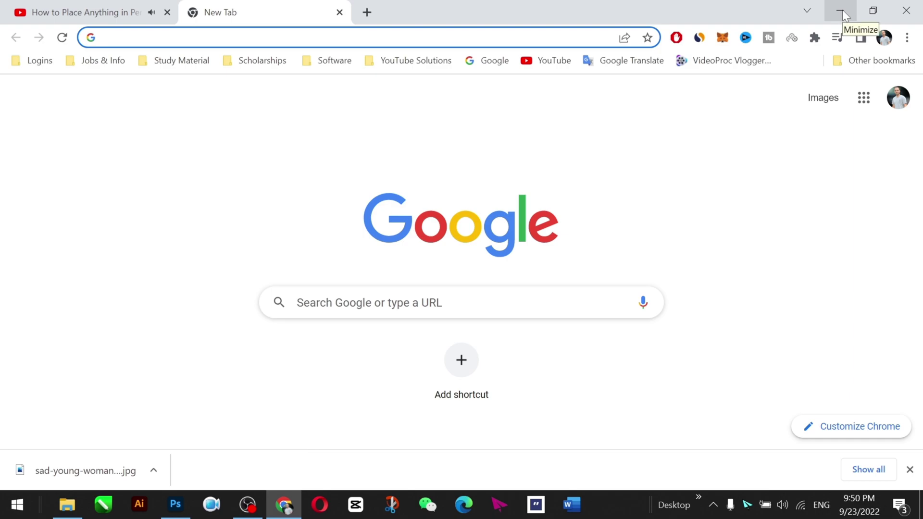
Restore the Chrome window and search 'setup vpn free extension' from the address bar
{"action": "left_click", "coordinate": [842, 9]}
{"action": "left_click", "coordinate": [285, 507]}
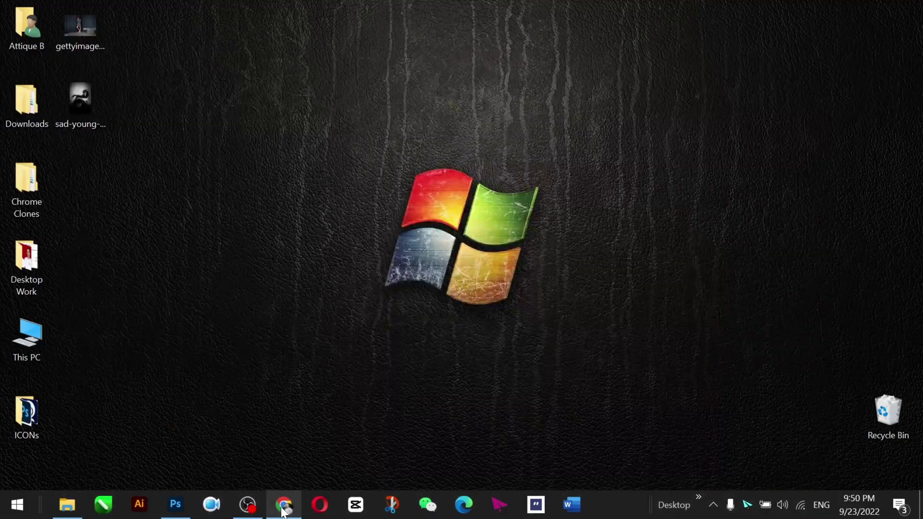
{"action": "left_click", "coordinate": [284, 511]}
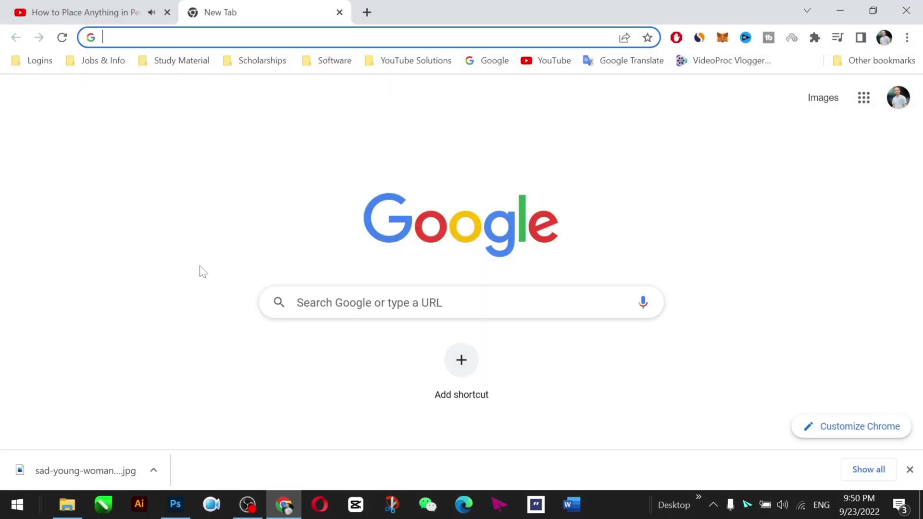
{"action": "type", "text": "setup vpn free extenti"}
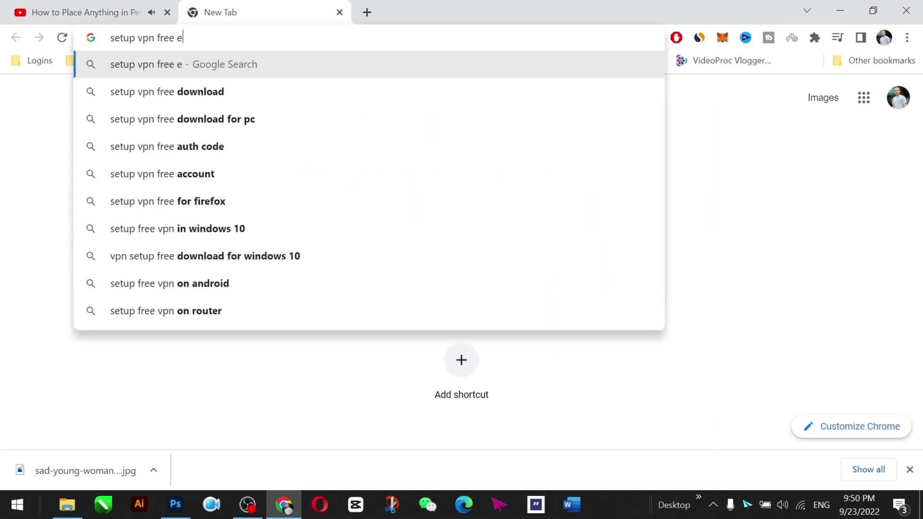
{"action": "key", "text": "BackSpace"}
{"action": "key", "text": "BackSpace"}
{"action": "type", "text": "sio"}
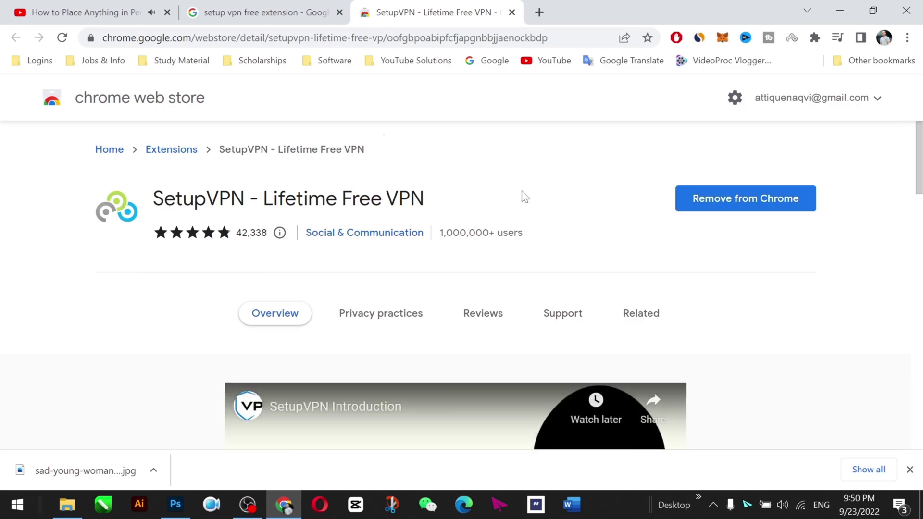
Open the SetupVPN Web Store result, check the installed extensions, and start a blank tab
{"action": "scroll", "coordinate": [624, 160], "scroll_direction": "down", "scroll_amount": 2}
{"action": "scroll", "coordinate": [624, 160], "scroll_direction": "up", "scroll_amount": 2}
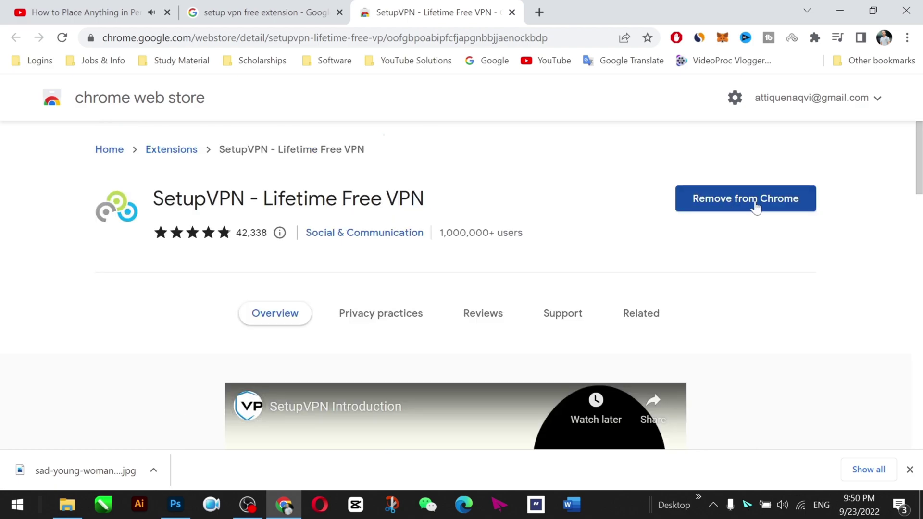
{"action": "left_click", "coordinate": [242, 7]}
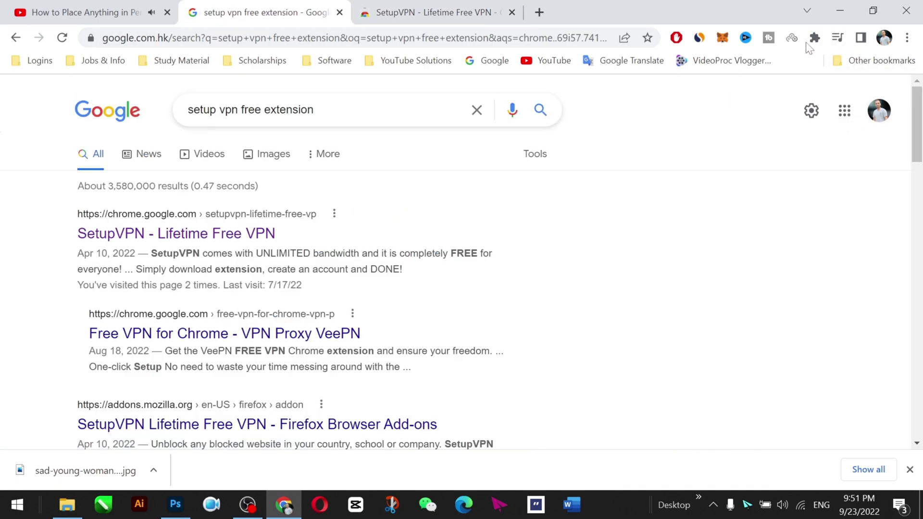
{"action": "left_click", "coordinate": [814, 39]}
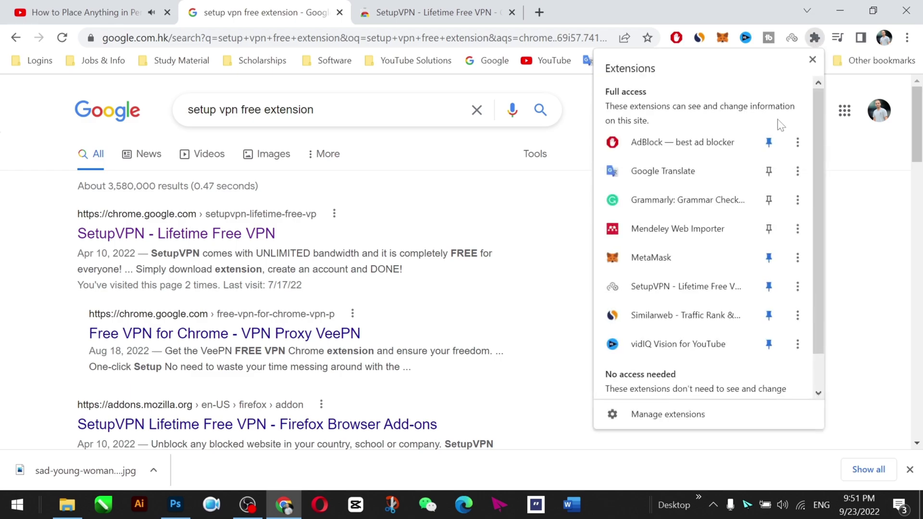
{"action": "left_click", "coordinate": [539, 12]}
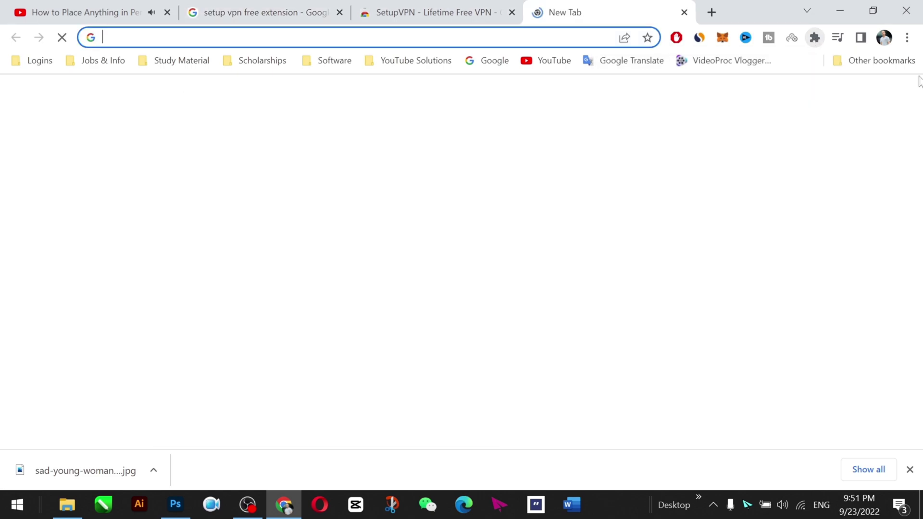
Open a Google tab and connect SetupVPN to the Canada server
{"action": "left_click", "coordinate": [907, 38]}
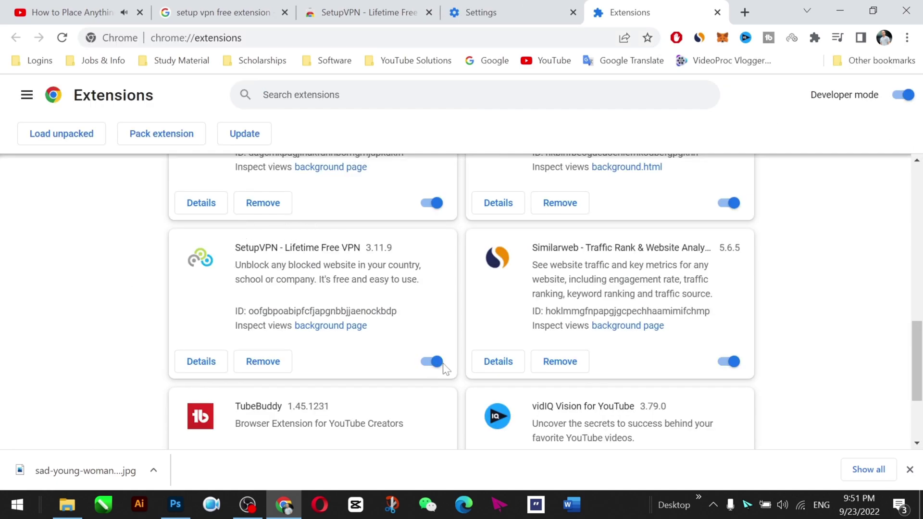
{"action": "left_click", "coordinate": [745, 14]}
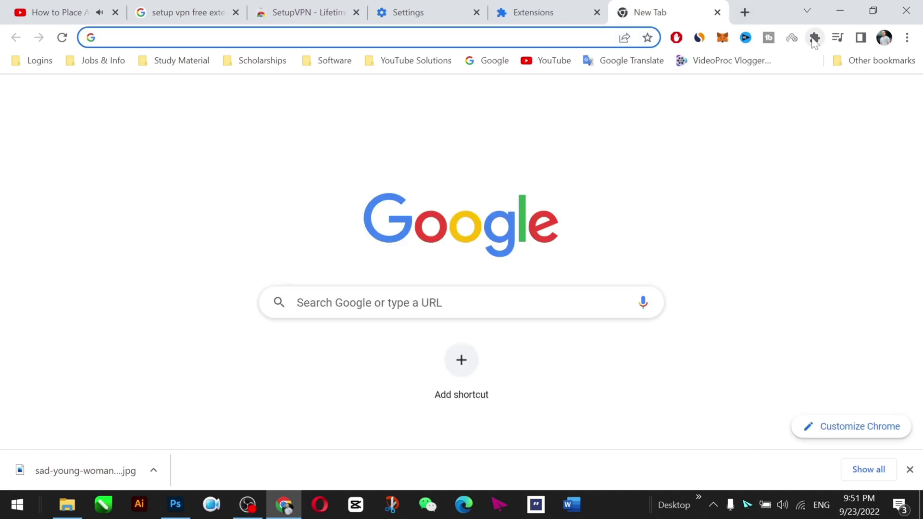
{"action": "left_click", "coordinate": [814, 37]}
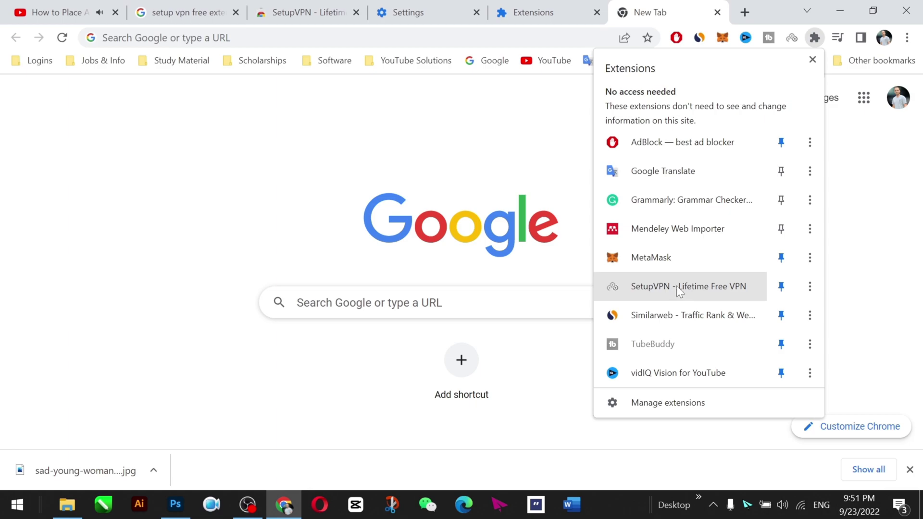
{"action": "left_click", "coordinate": [791, 37]}
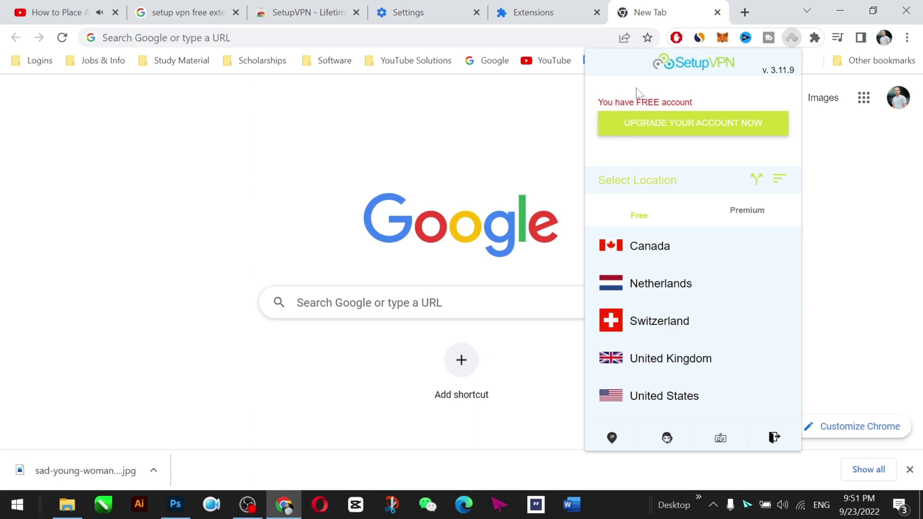
{"action": "left_click", "coordinate": [660, 251]}
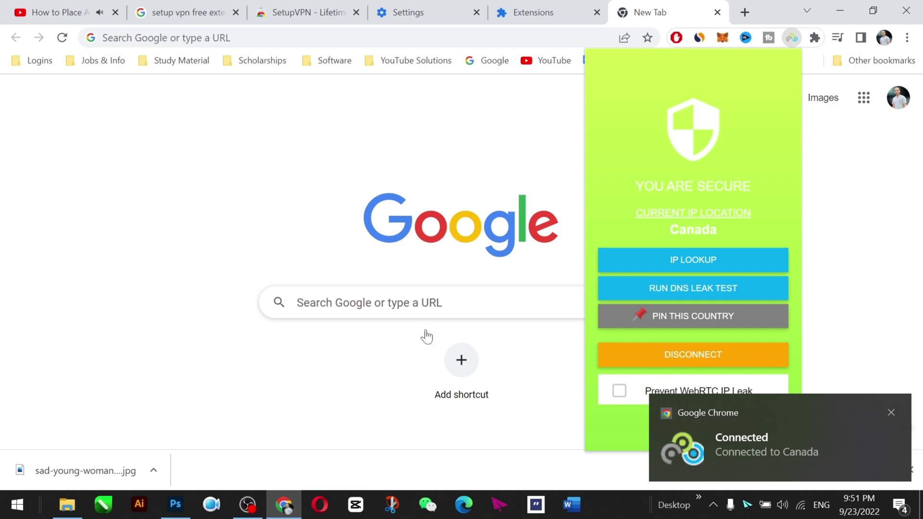
Quit the ShadowsocksR app from the system tray
{"action": "left_click", "coordinate": [714, 504]}
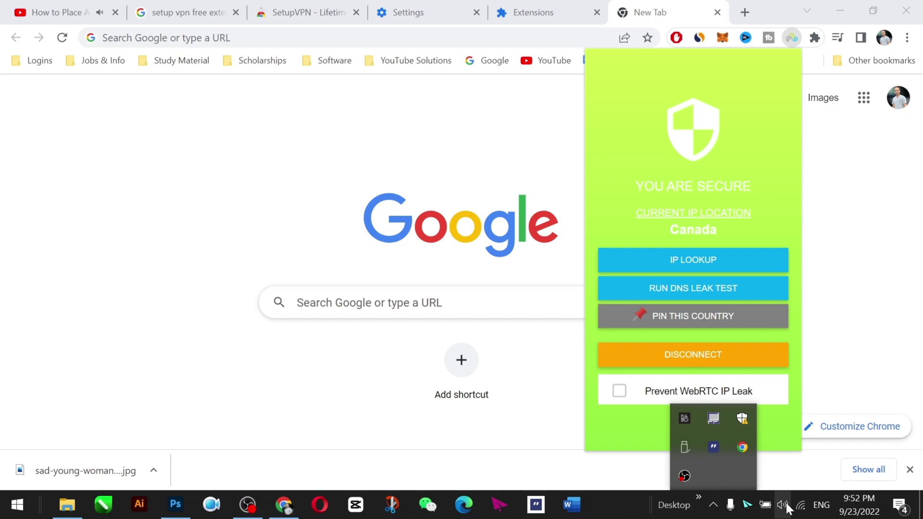
{"action": "right_click", "coordinate": [748, 504]}
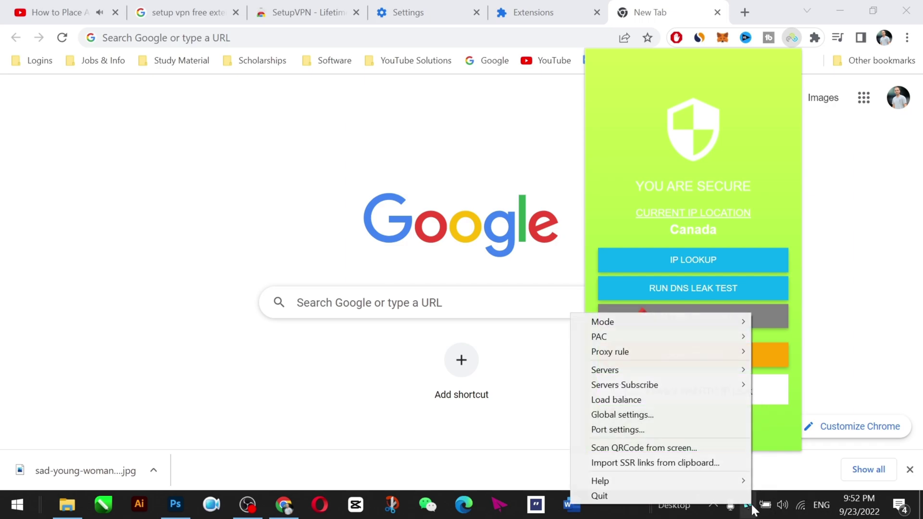
{"action": "left_click", "coordinate": [615, 497]}
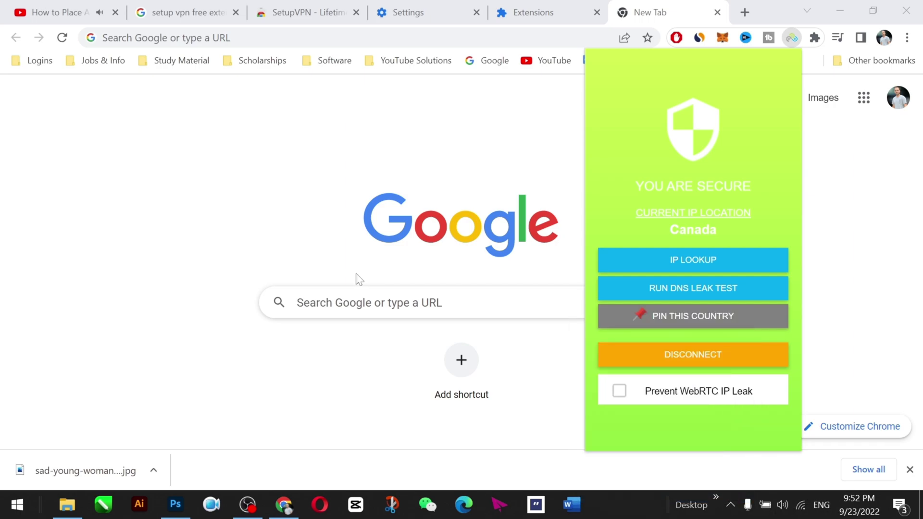
Search Google for 'facebook'
{"action": "left_click", "coordinate": [358, 303]}
{"action": "type", "text": "faceb"}
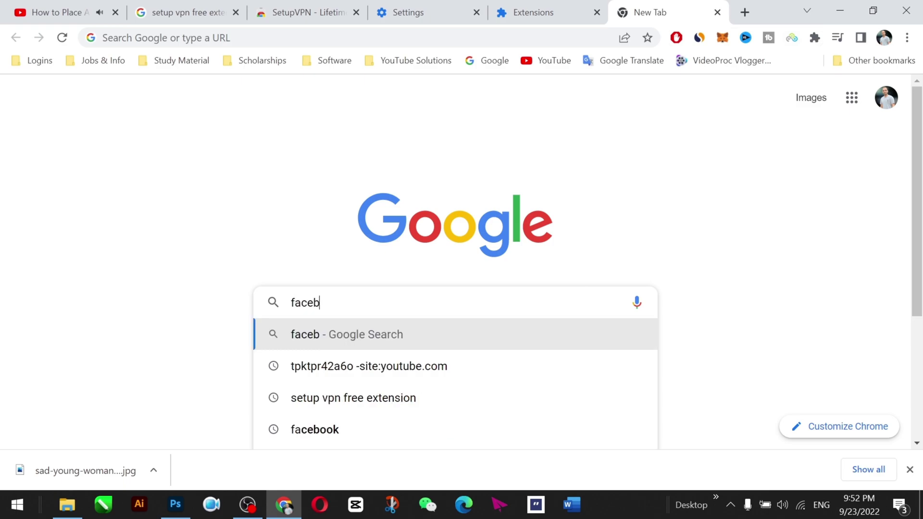
{"action": "type", "text": "ook"}
{"action": "key", "text": "Return"}
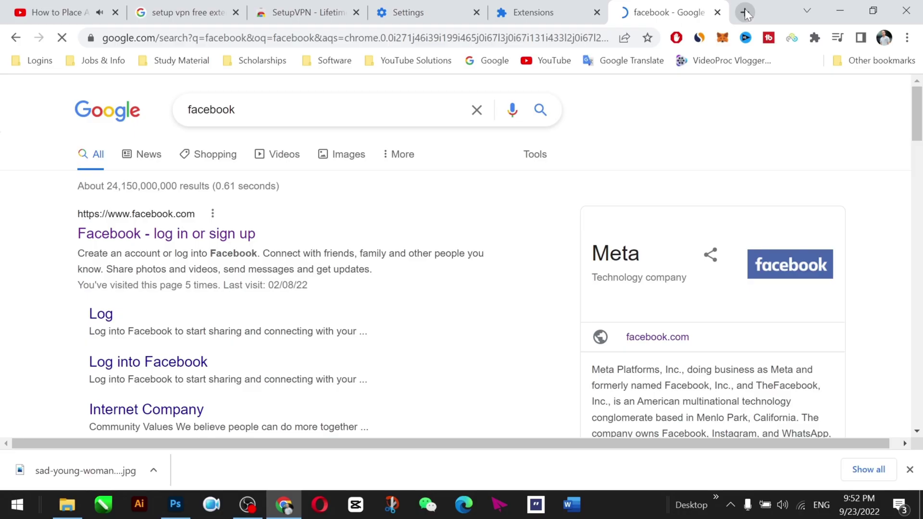
Search 'zenmate chrome extension' in a new tab and open the ZenMate store listing
{"action": "left_click", "coordinate": [745, 12]}
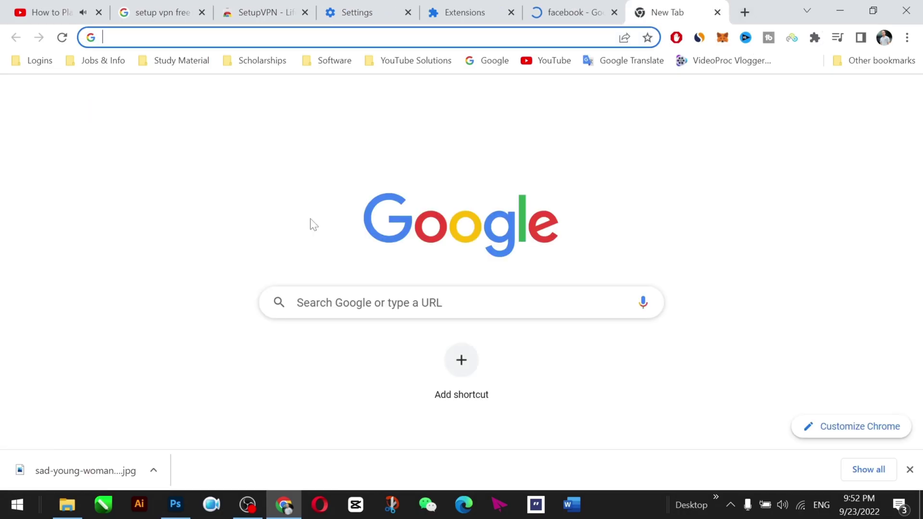
{"action": "type", "text": "zen"}
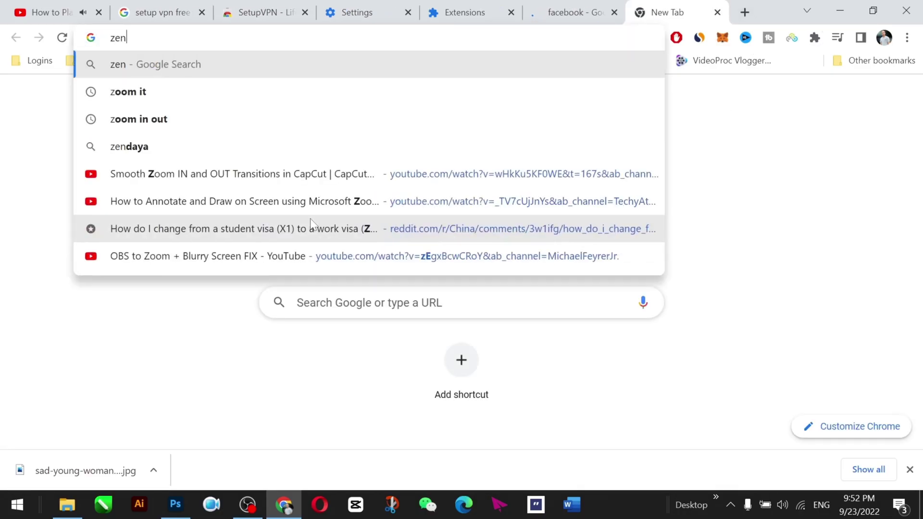
{"action": "type", "text": "mate chrome extension"}
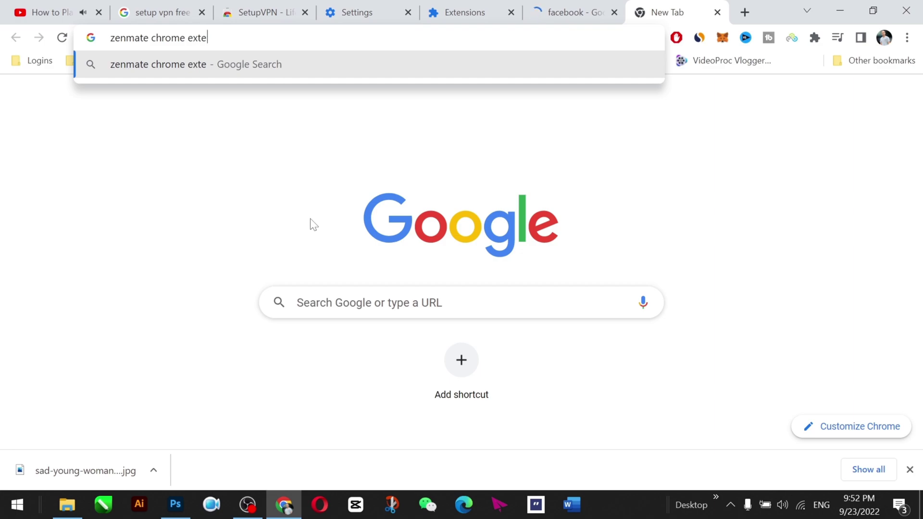
{"action": "key", "text": "Return"}
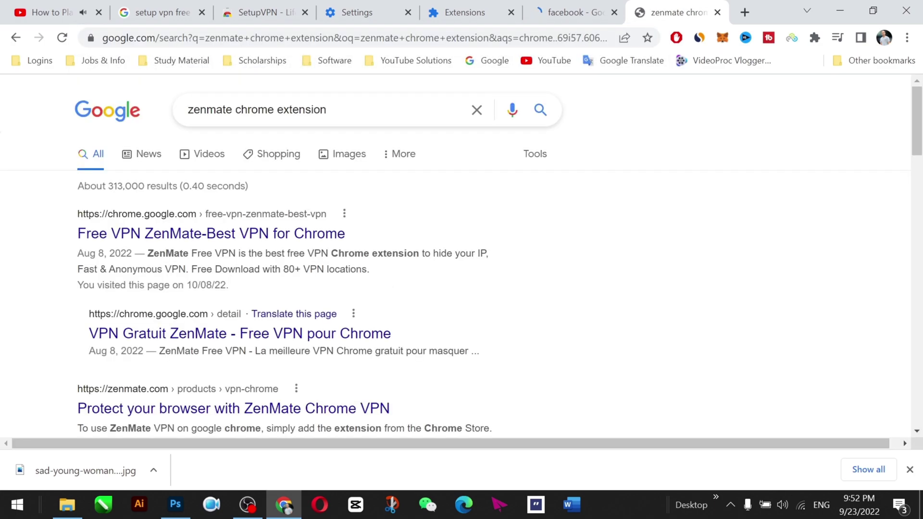
{"action": "middle_click", "coordinate": [339, 234]}
{"action": "left_click", "coordinate": [690, 19]}
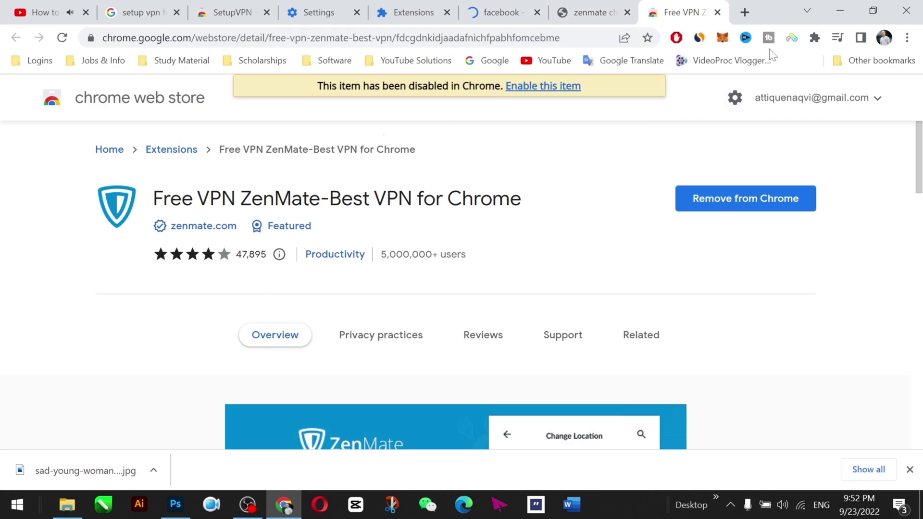
Check the active VPN's status, then go to the Manage extensions page
{"action": "left_click", "coordinate": [790, 38]}
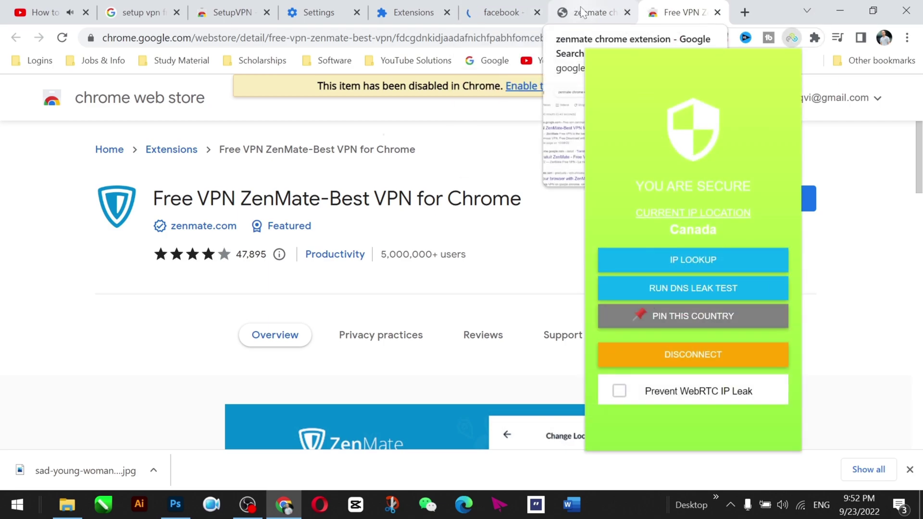
{"action": "left_click", "coordinate": [37, 309]}
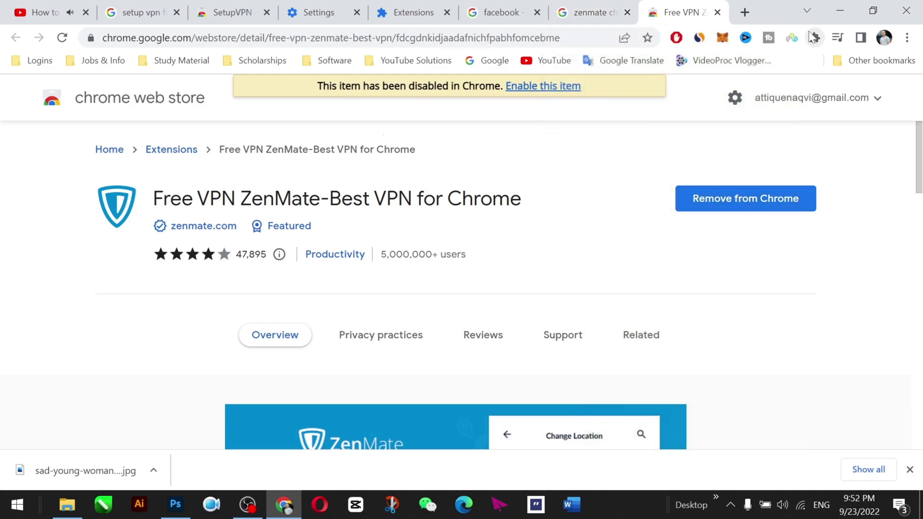
{"action": "left_click", "coordinate": [814, 38]}
{"action": "left_click", "coordinate": [815, 38]}
{"action": "left_click", "coordinate": [814, 38]}
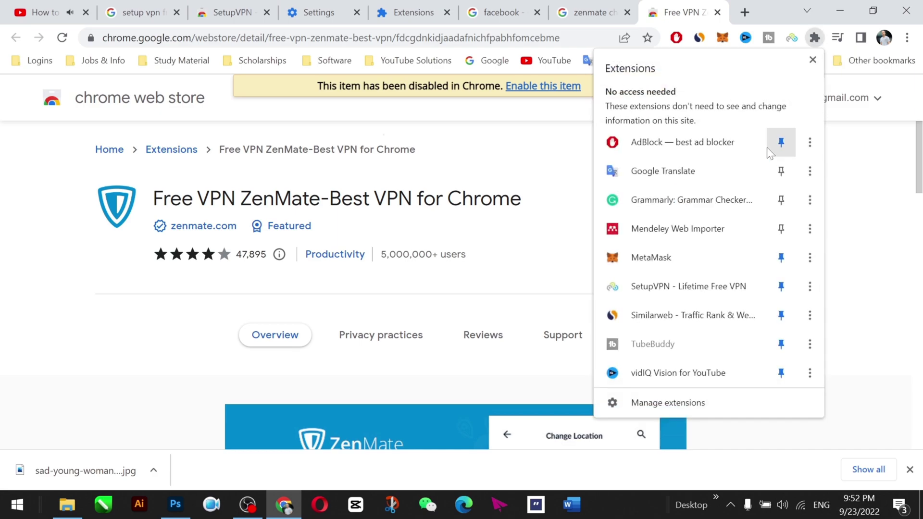
{"action": "left_click", "coordinate": [668, 402]}
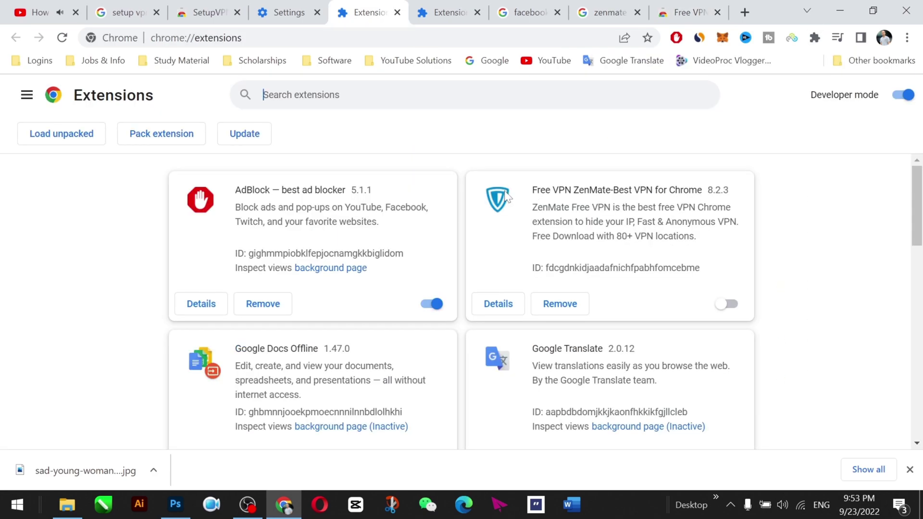
Switch on Free VPN ZenMate and pick Romania from its Change Location list
{"action": "left_click", "coordinate": [735, 308]}
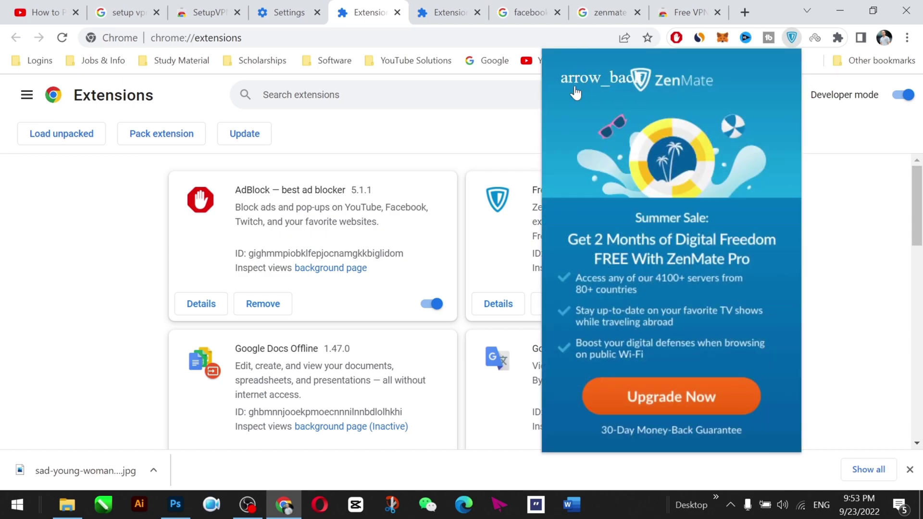
{"action": "left_click", "coordinate": [573, 88]}
{"action": "left_click", "coordinate": [665, 368]}
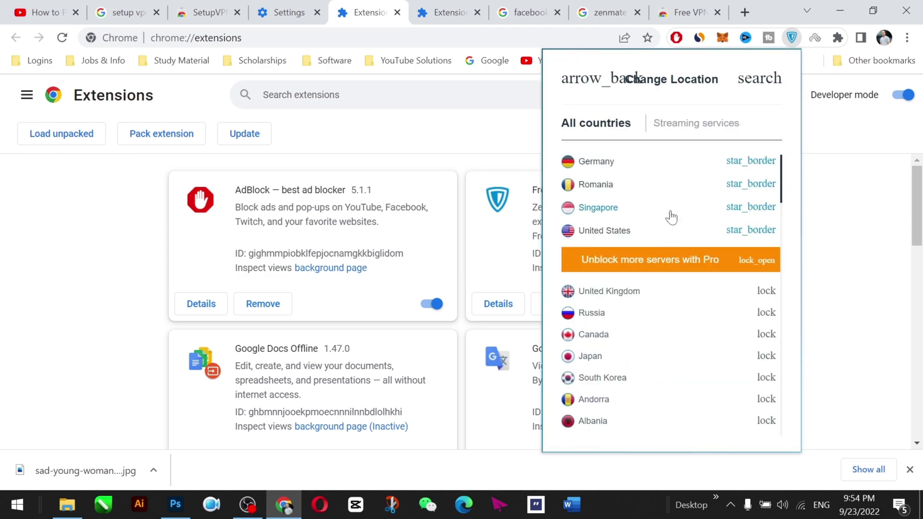
{"action": "left_click", "coordinate": [598, 188]}
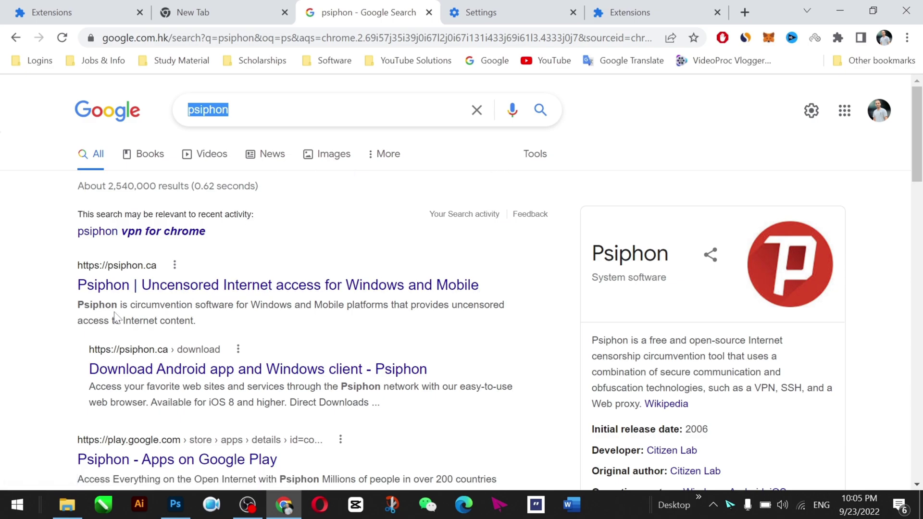
{"action": "scroll", "coordinate": [488, 219], "scroll_direction": "down", "scroll_amount": 2}
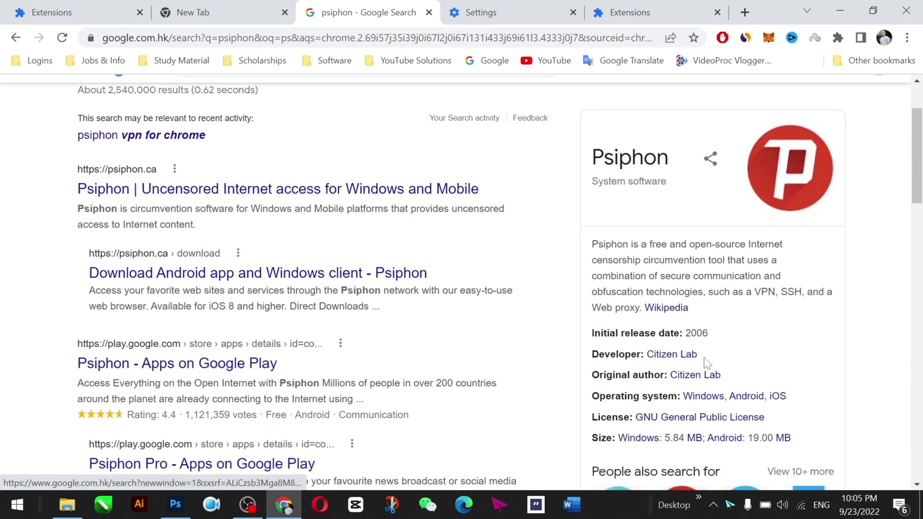
{"action": "scroll", "coordinate": [706, 355], "scroll_direction": "down", "scroll_amount": 2}
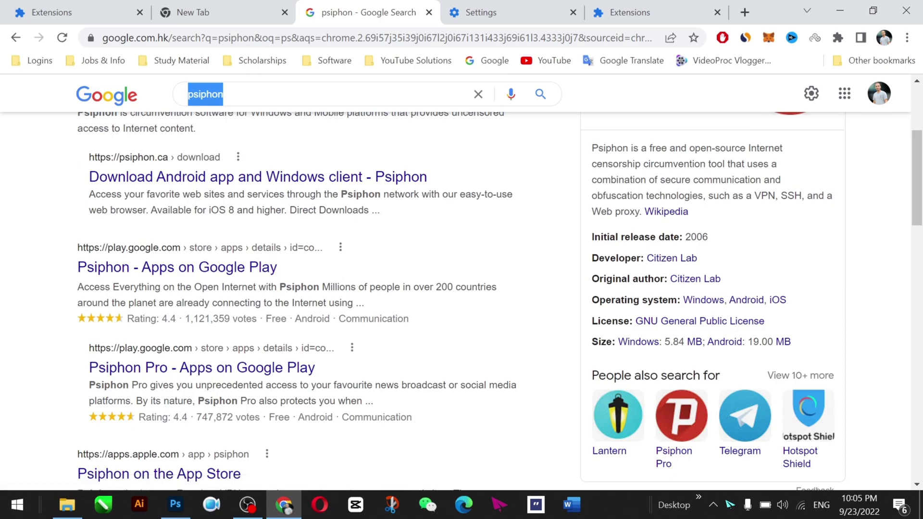
{"action": "scroll", "coordinate": [219, 375], "scroll_direction": "up", "scroll_amount": 4}
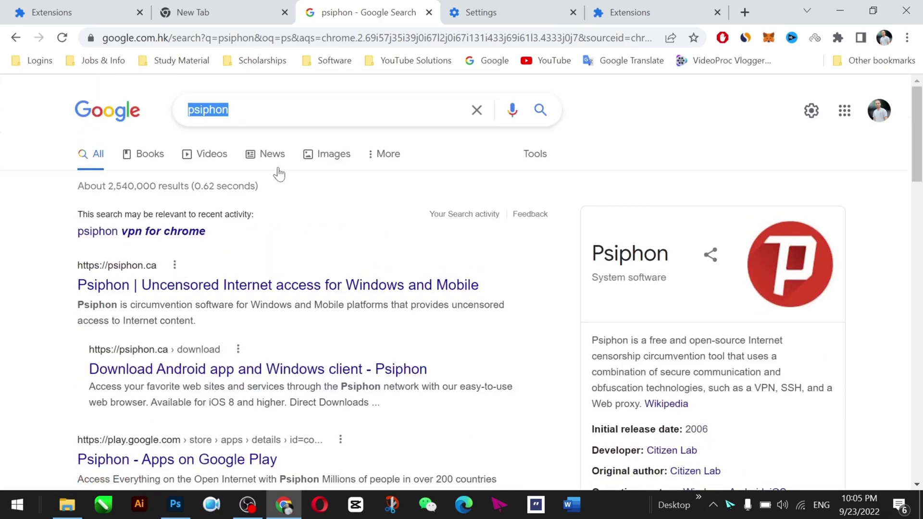
{"action": "left_click", "coordinate": [229, 109]}
{"action": "left_click_drag", "start_coordinate": [229, 110], "coordinate": [172, 113]}
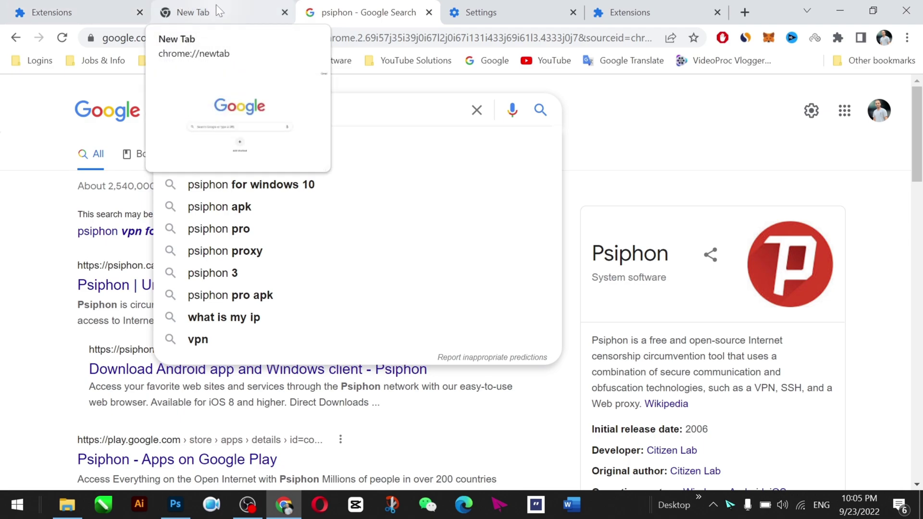
{"action": "left_click", "coordinate": [48, 194]}
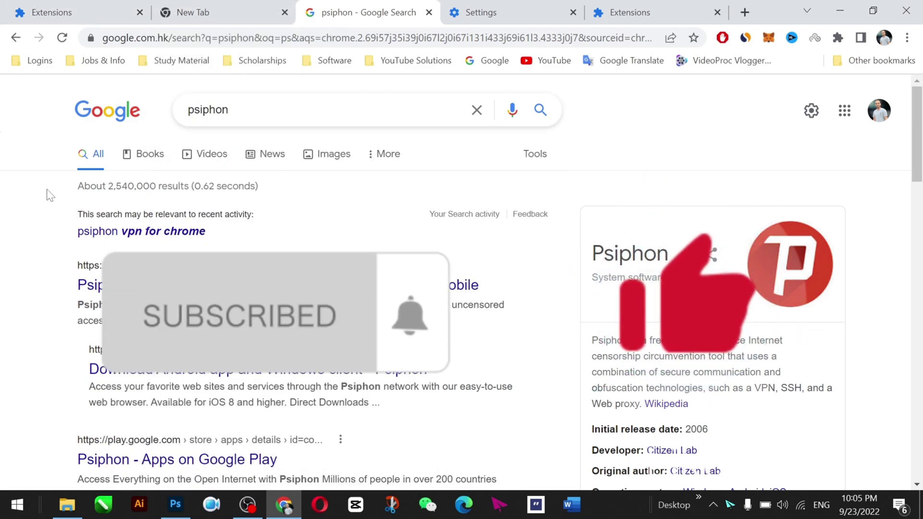